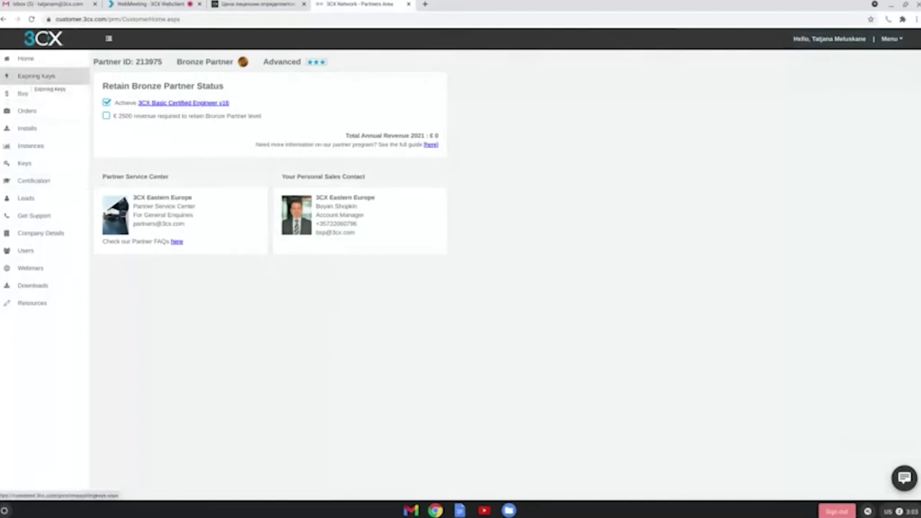
- Open Expiring Keys, which lists no expiring maintenance or annual licence keys
{"action": "left_click", "coordinate": [36, 76]}
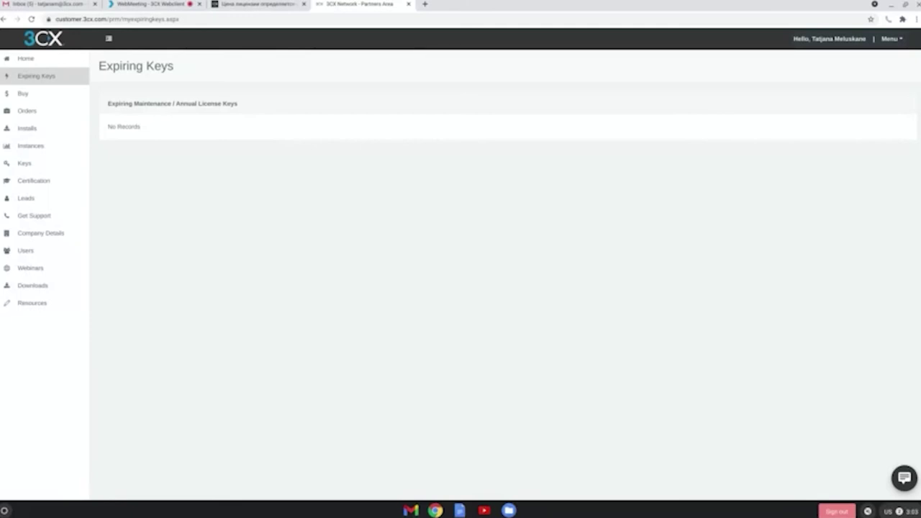
- Open the Buy form pre-filled with an annual Professional 16-call licence at 485.35 €
{"action": "left_click", "coordinate": [41, 95]}
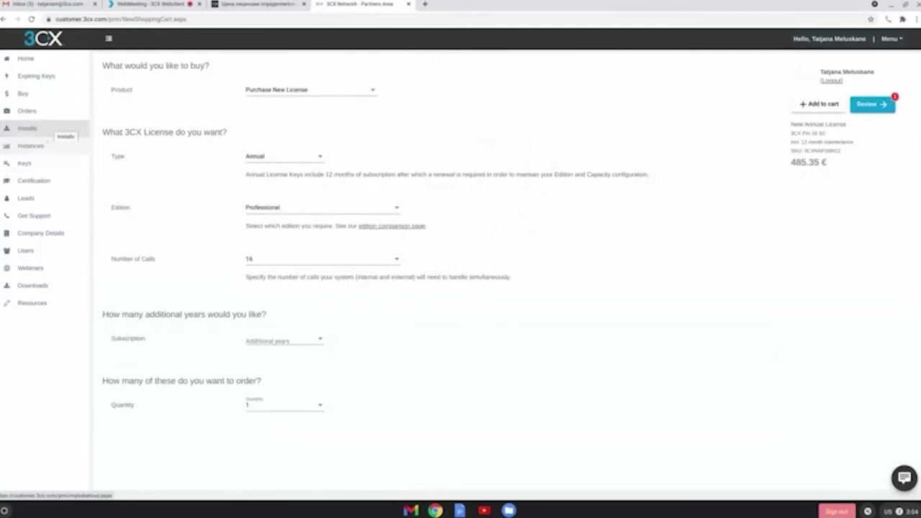
- Open the License Keys page showing two NFR keys and two Free licence keys
{"action": "left_click", "coordinate": [51, 164]}
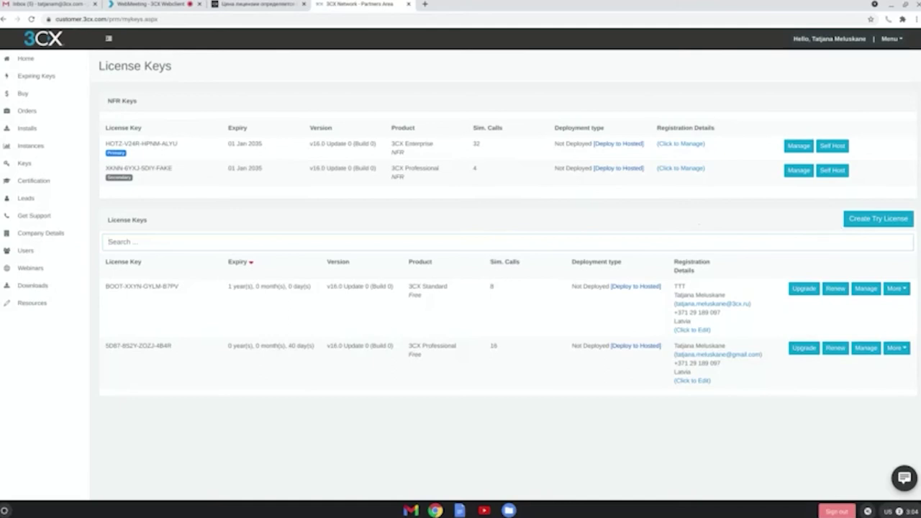
- Show the Self Host and POC actions for the 3CX Standard Free 8-call key
{"action": "left_click", "coordinate": [871, 220]}
{"action": "left_click", "coordinate": [905, 287]}
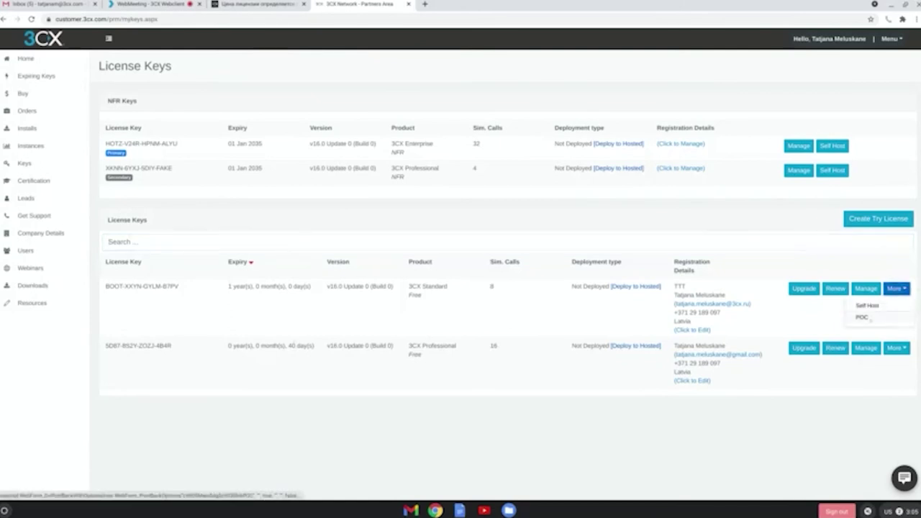
- Draft an Enterprise 1024-channel POC request, cancel it unsent, and open Certification
{"action": "left_click", "coordinate": [867, 318]}
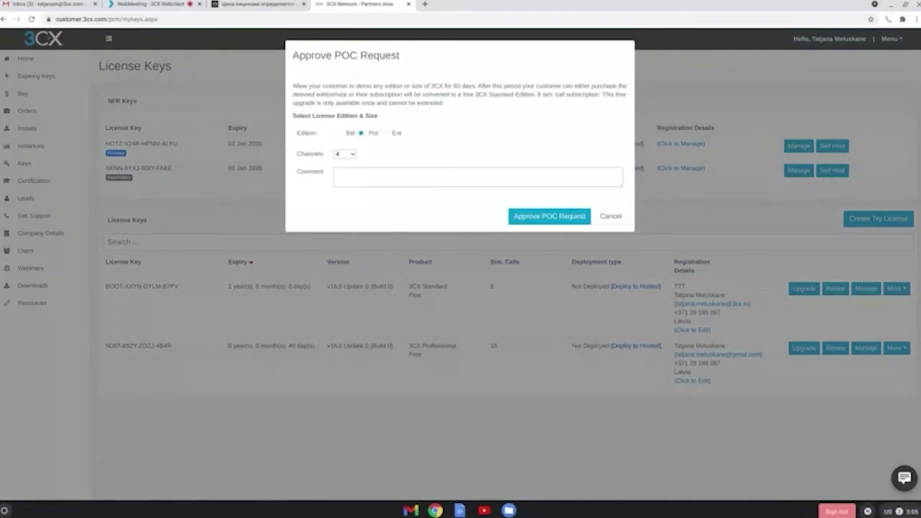
{"action": "left_click", "coordinate": [385, 133]}
{"action": "left_click", "coordinate": [345, 154]}
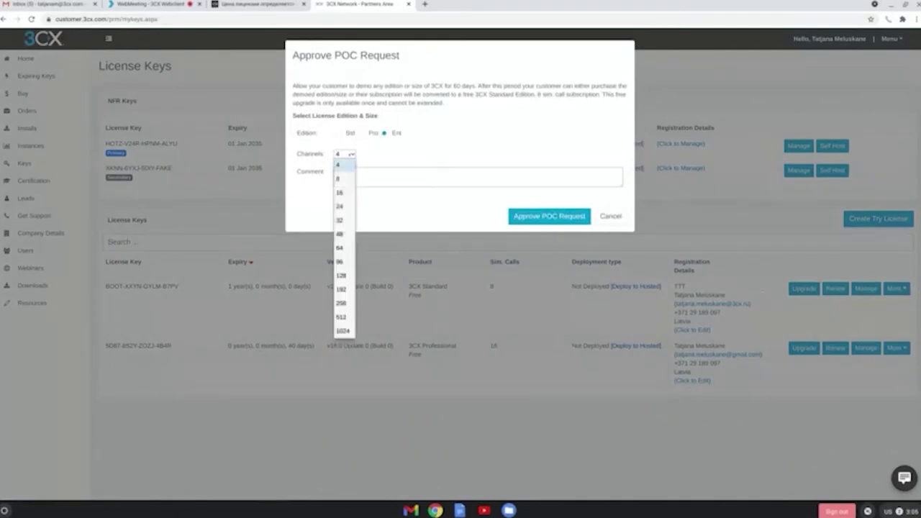
{"action": "left_click", "coordinate": [343, 331]}
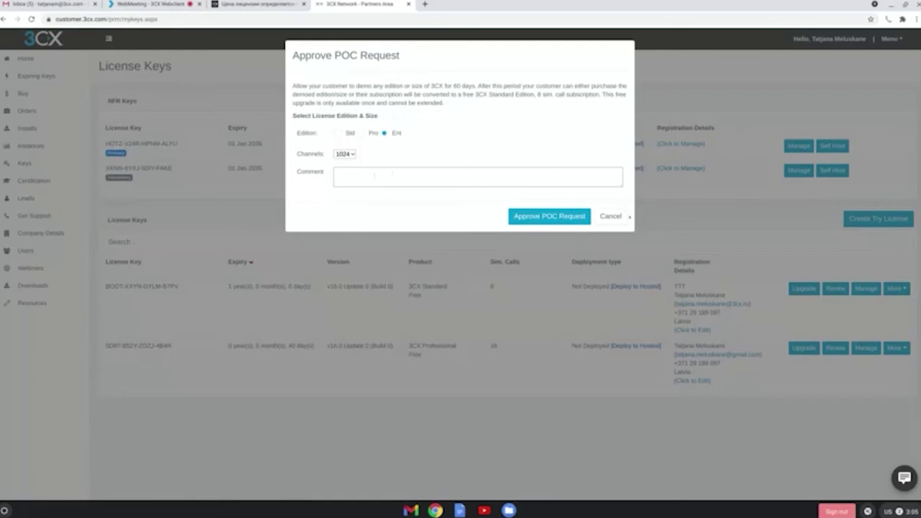
{"action": "key", "text": "Escape"}
{"action": "left_click", "coordinate": [33, 180]}
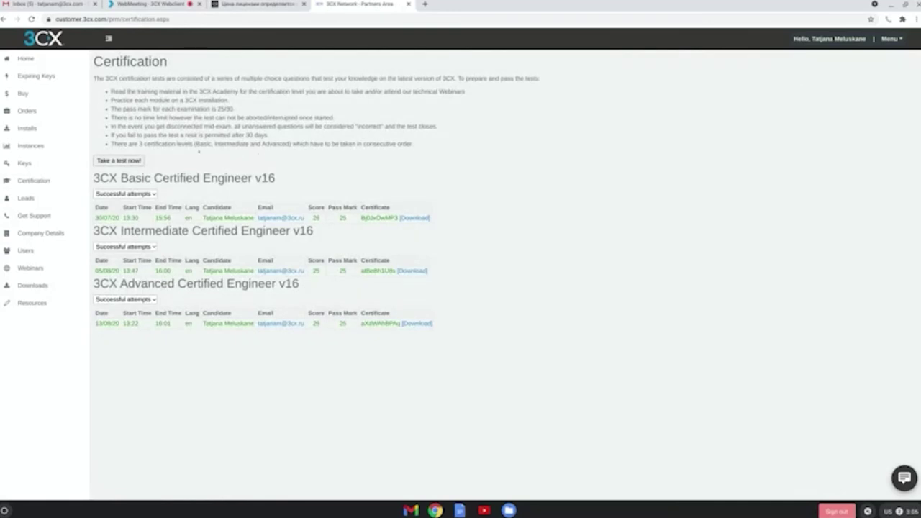
{"action": "left_click", "coordinate": [118, 161]}
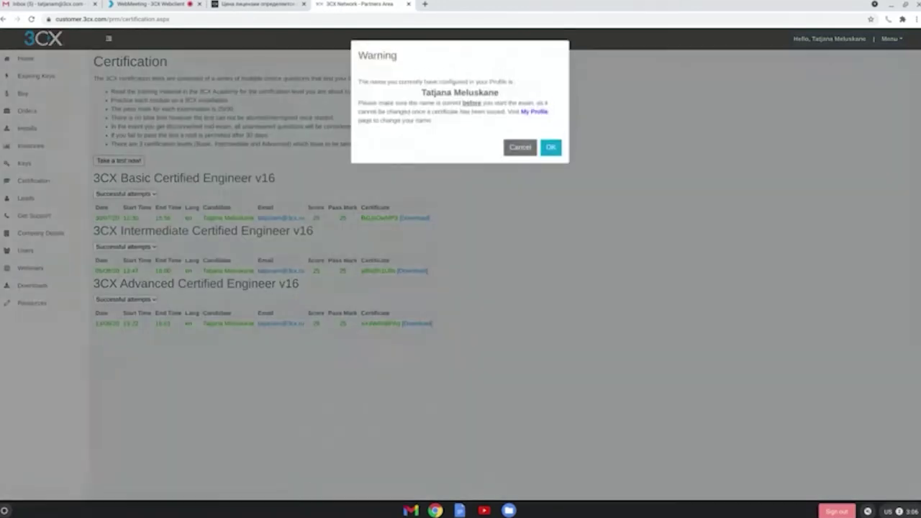
{"action": "left_click", "coordinate": [551, 147]}
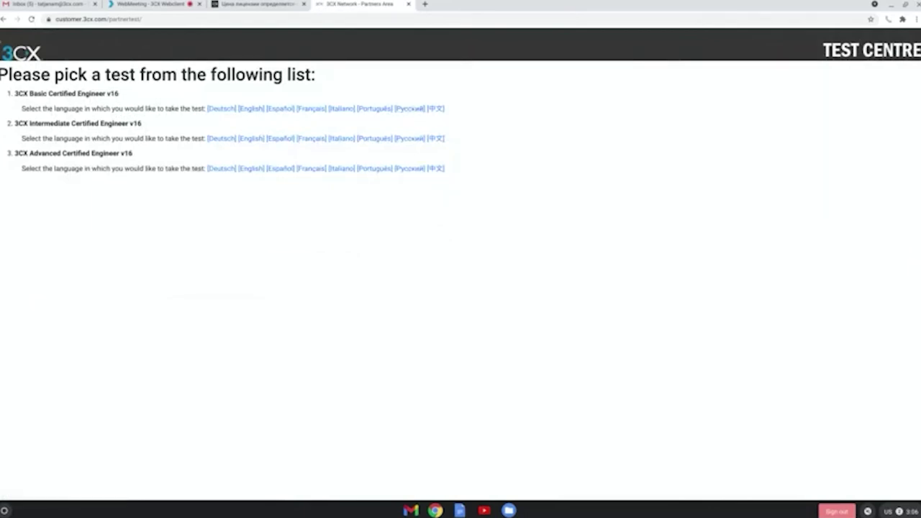
{"action": "left_click", "coordinate": [2, 20]}
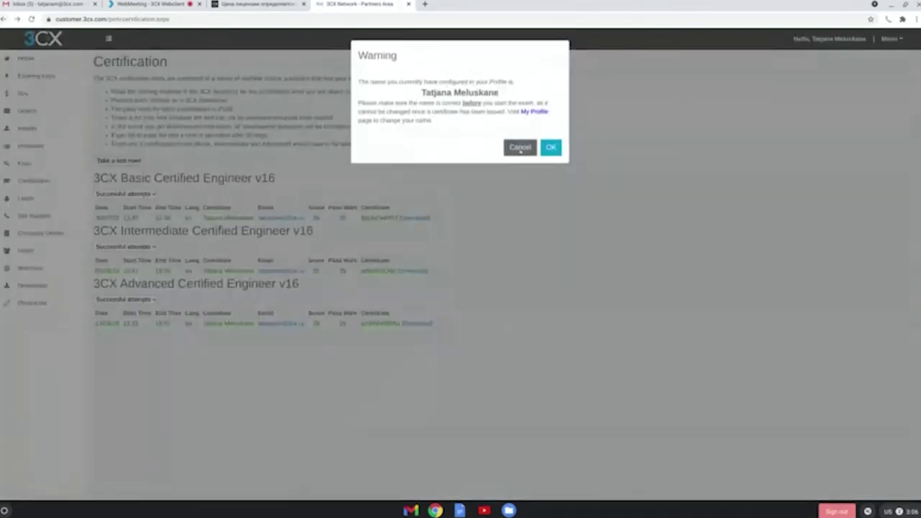
{"action": "left_click", "coordinate": [551, 147]}
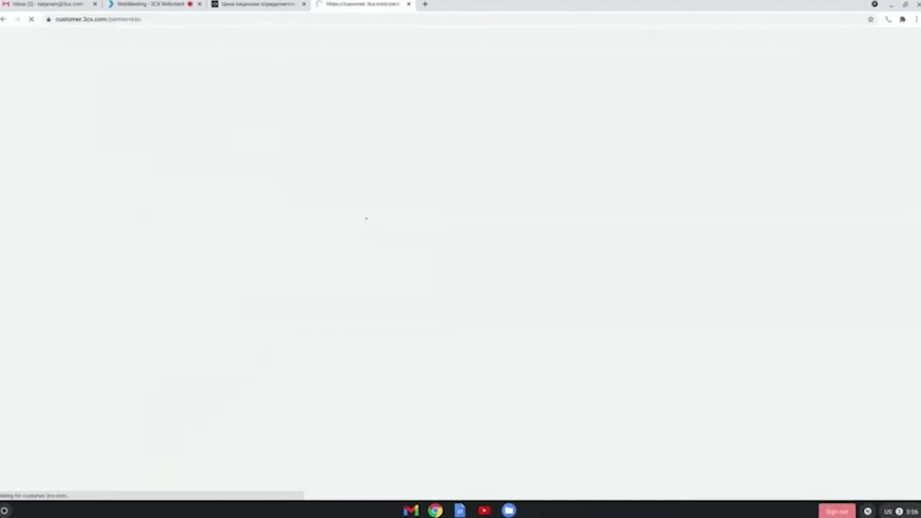
{"action": "left_click", "coordinate": [2, 20]}
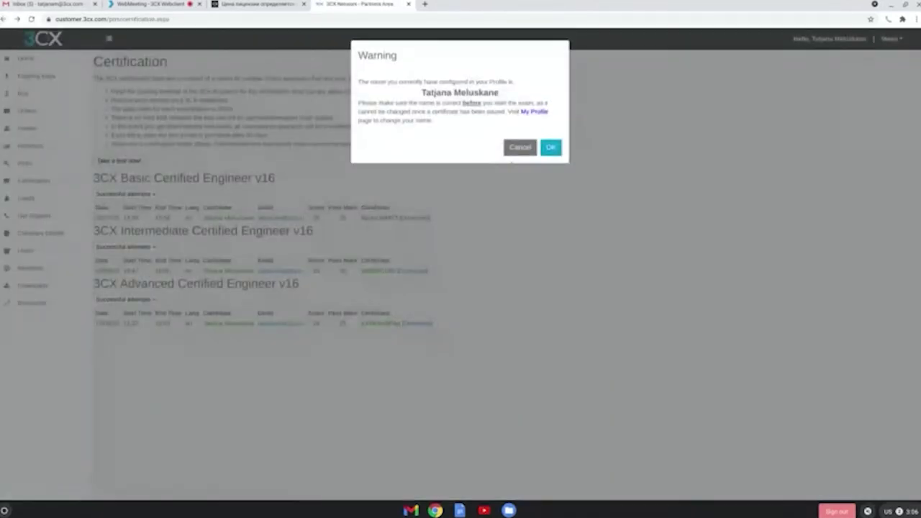
{"action": "left_click", "coordinate": [514, 152]}
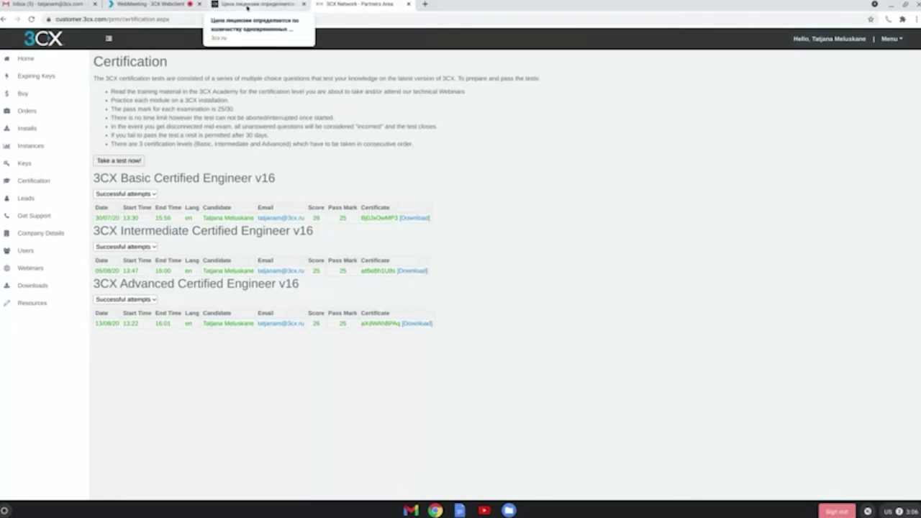
- On 3cx.ru, open Академия 3CX under ПОДДЕРЖКА to view the Basic, Intermediate and Advanced courses
{"action": "left_click", "coordinate": [247, 6]}
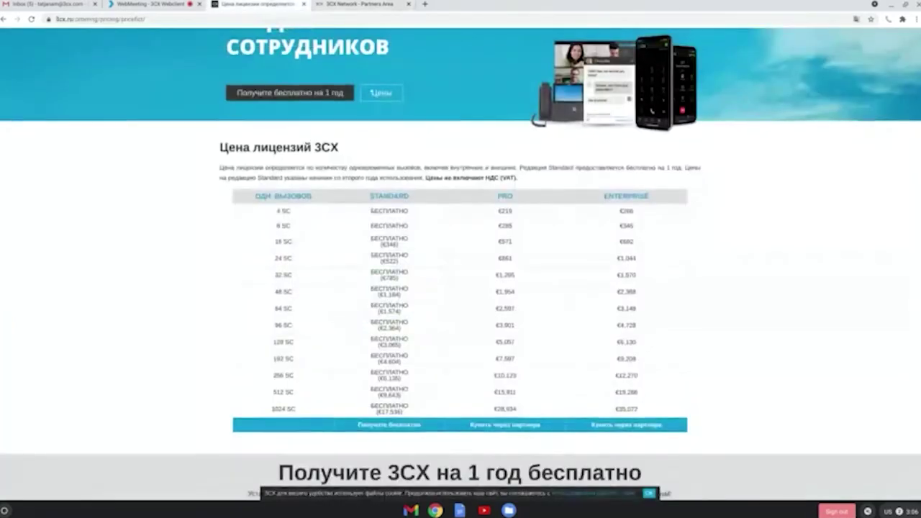
{"action": "scroll", "coordinate": [461, 259], "scroll_direction": "up", "scroll_amount": 2}
{"action": "mouse_move", "coordinate": [442, 47]}
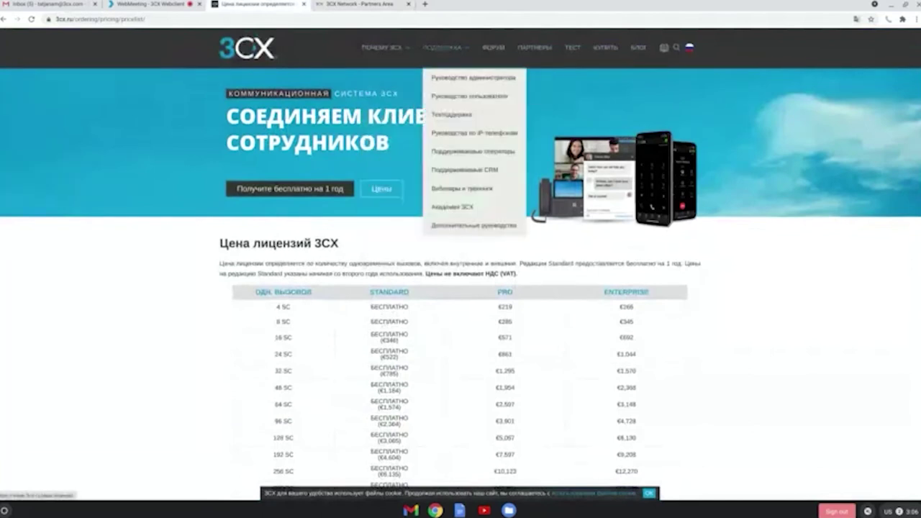
{"action": "left_click", "coordinate": [453, 206]}
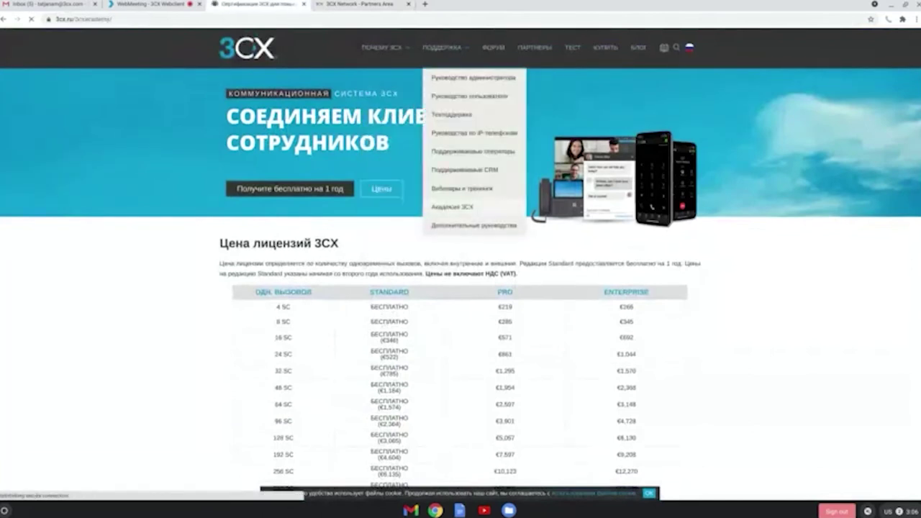
{"action": "scroll", "coordinate": [450, 198], "scroll_direction": "down", "scroll_amount": 3}
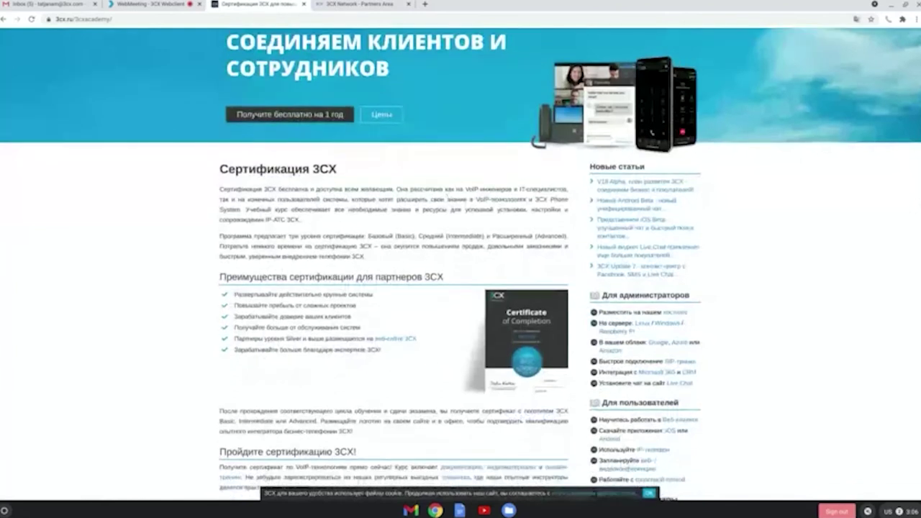
{"action": "scroll", "coordinate": [450, 191], "scroll_direction": "down", "scroll_amount": 3}
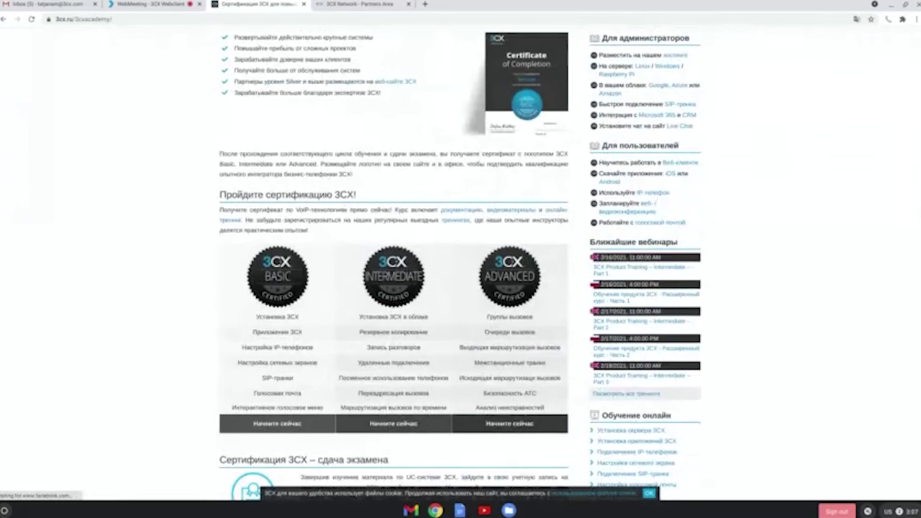
{"action": "scroll", "coordinate": [325, 278], "scroll_direction": "down", "scroll_amount": 1}
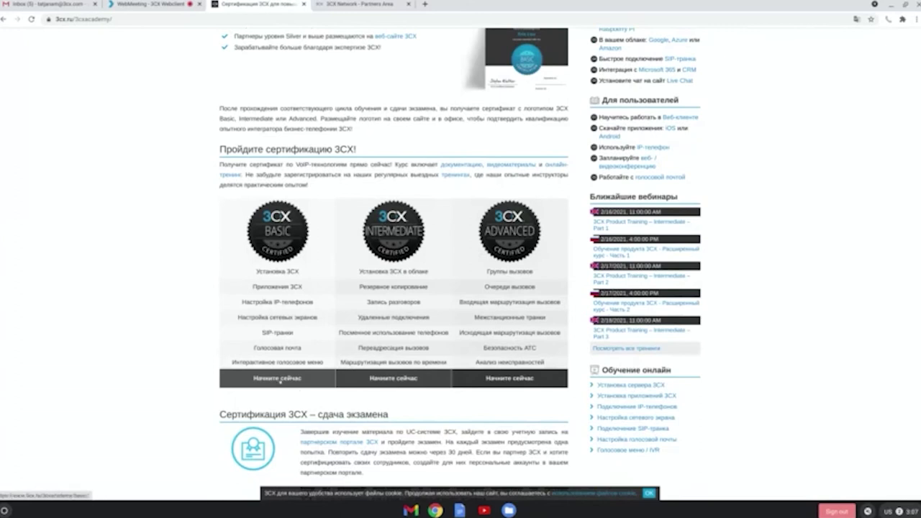
- Read through the Basic certification course page, then return to the portal's Certification tab
{"action": "left_click", "coordinate": [280, 379]}
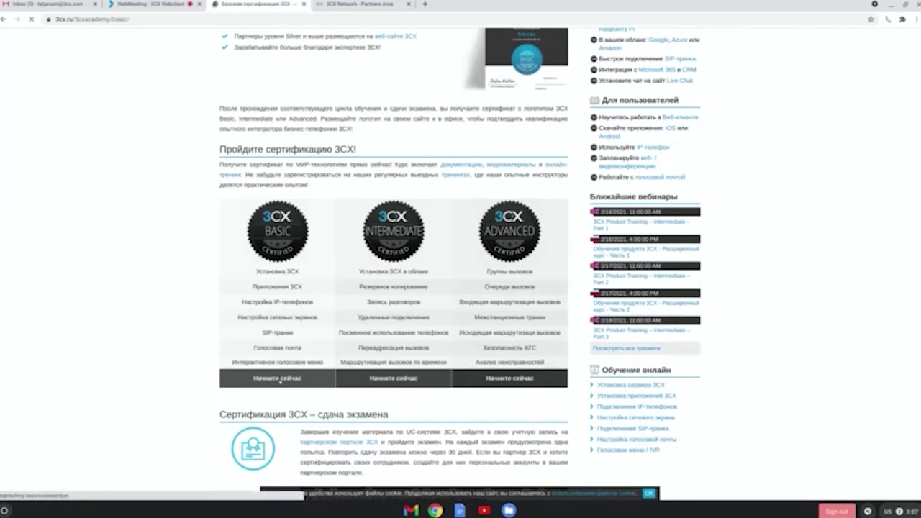
{"action": "scroll", "coordinate": [301, 306], "scroll_direction": "down", "scroll_amount": 3}
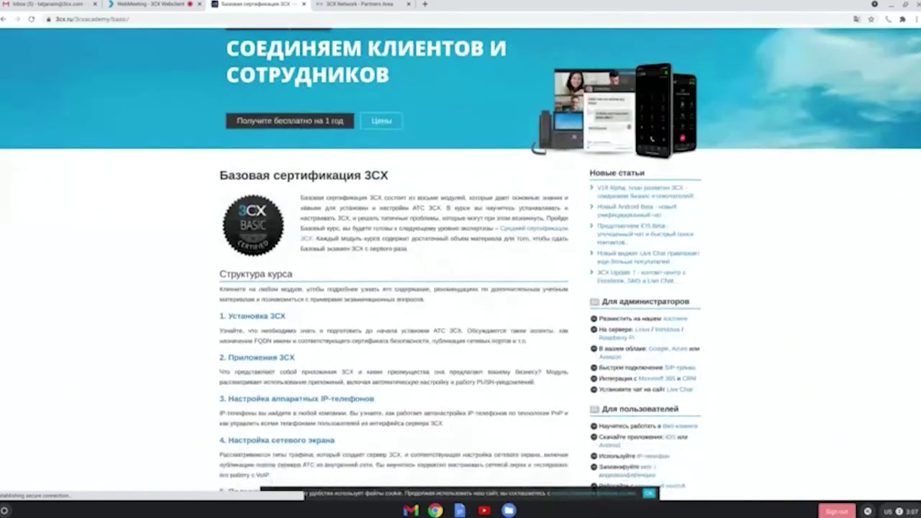
{"action": "scroll", "coordinate": [461, 288], "scroll_direction": "down", "scroll_amount": 1}
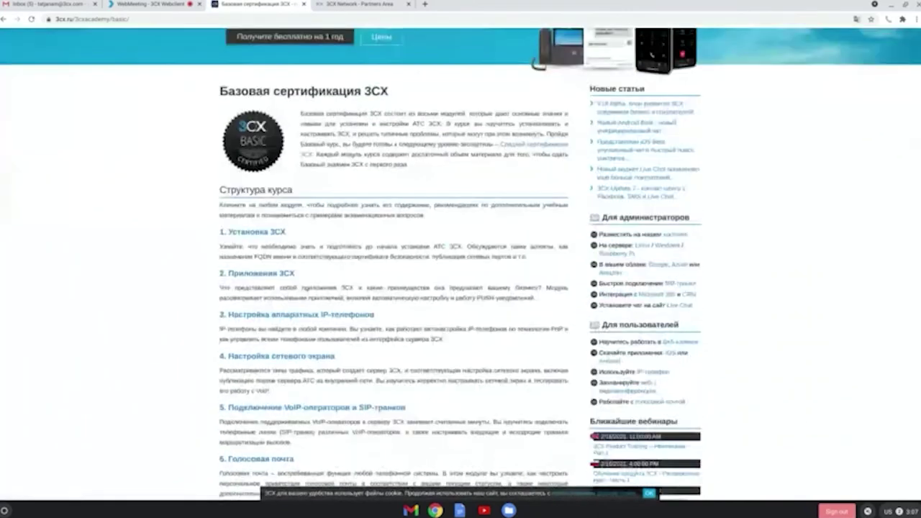
{"action": "scroll", "coordinate": [461, 265], "scroll_direction": "down", "scroll_amount": 3}
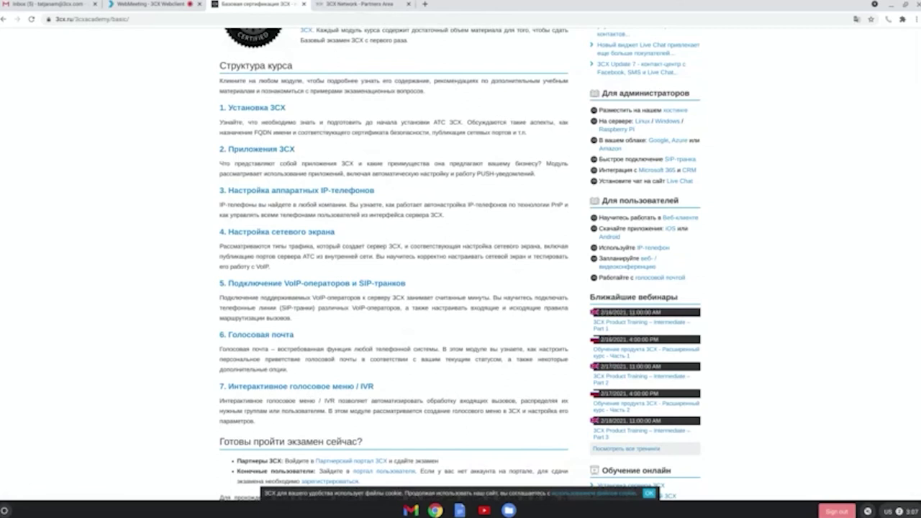
{"action": "scroll", "coordinate": [461, 265], "scroll_direction": "up", "scroll_amount": 2}
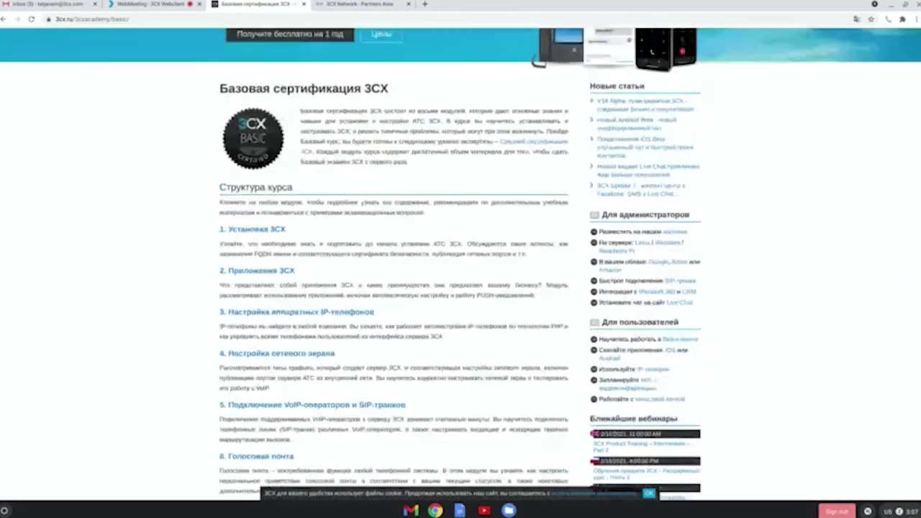
{"action": "scroll", "coordinate": [461, 264], "scroll_direction": "up", "scroll_amount": 2}
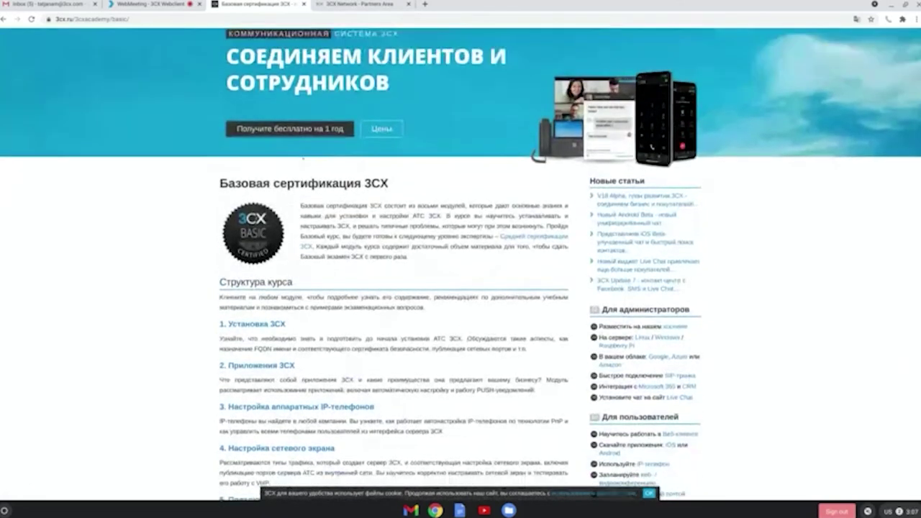
{"action": "scroll", "coordinate": [461, 264], "scroll_direction": "up", "scroll_amount": 1}
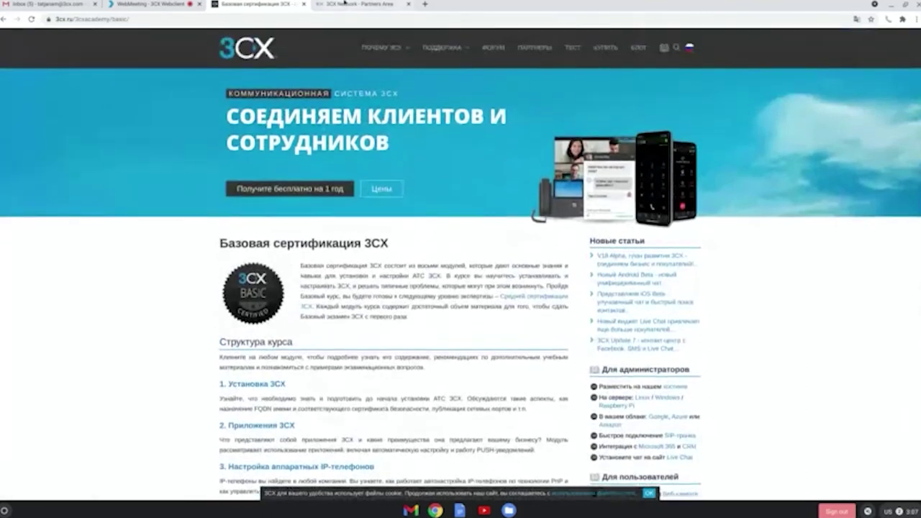
{"action": "left_click", "coordinate": [332, 9]}
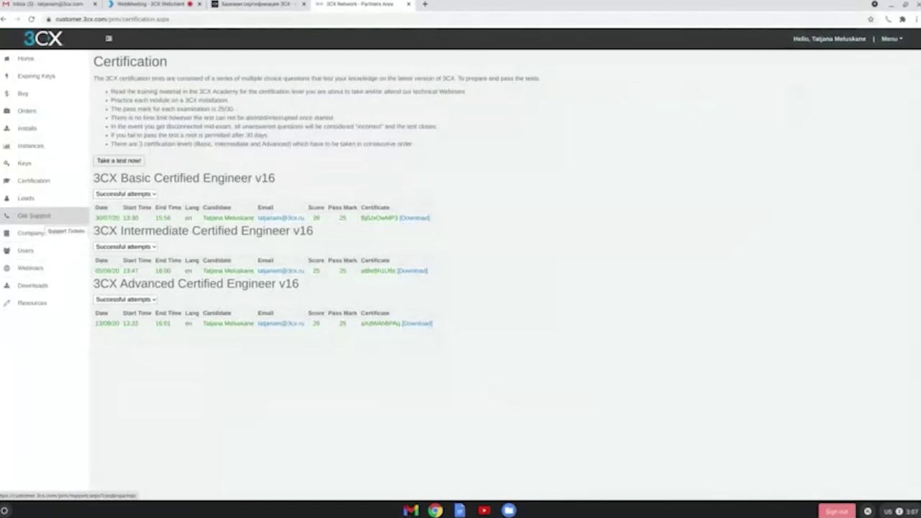
- Open Get Support to view the technical support numbers and ticket history
{"action": "left_click", "coordinate": [36, 216]}
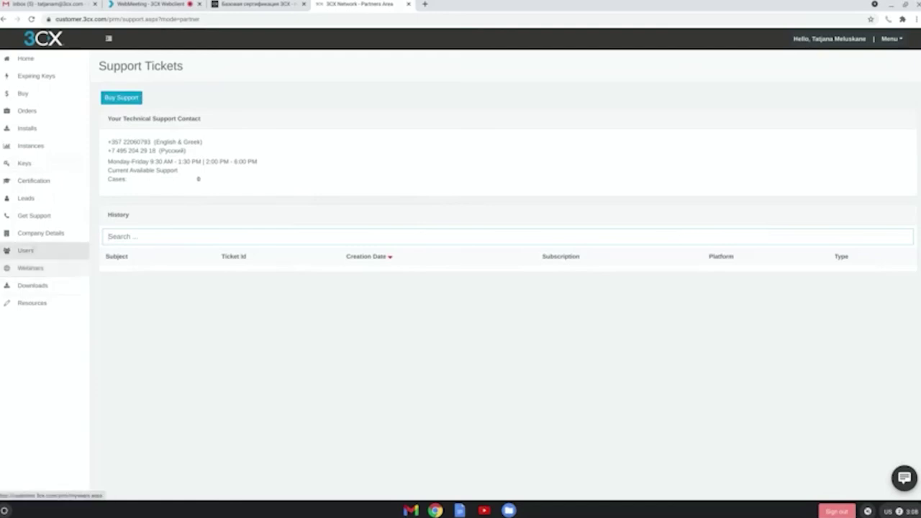
- View the Company Details contact and billing info, then return to the 3cx.ru Basic certification tab
{"action": "left_click", "coordinate": [41, 234]}
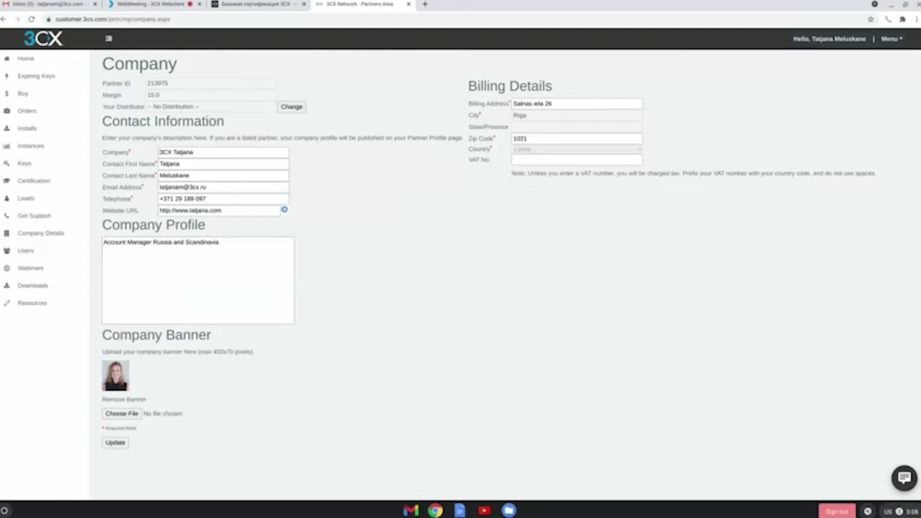
{"action": "left_click", "coordinate": [256, 5]}
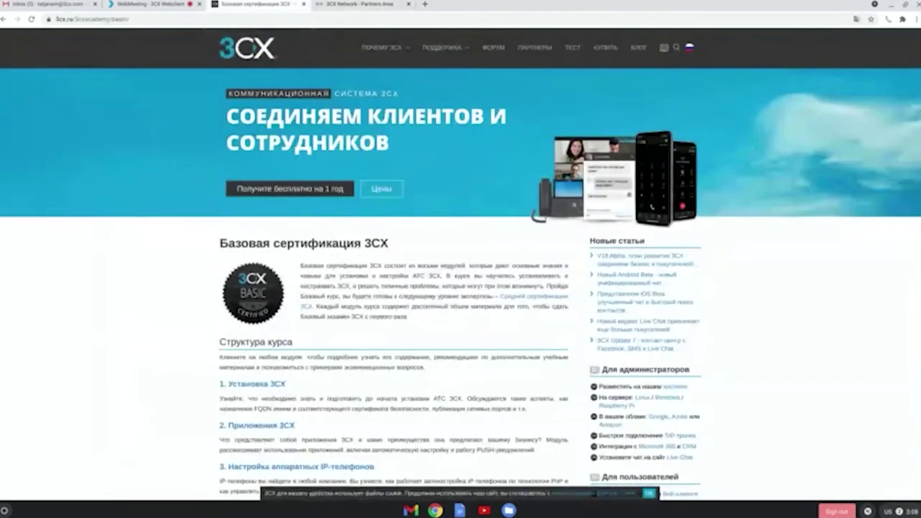
- Open the КУПИТЬ pricing page and scroll through the edition comparison
{"action": "left_click", "coordinate": [605, 48]}
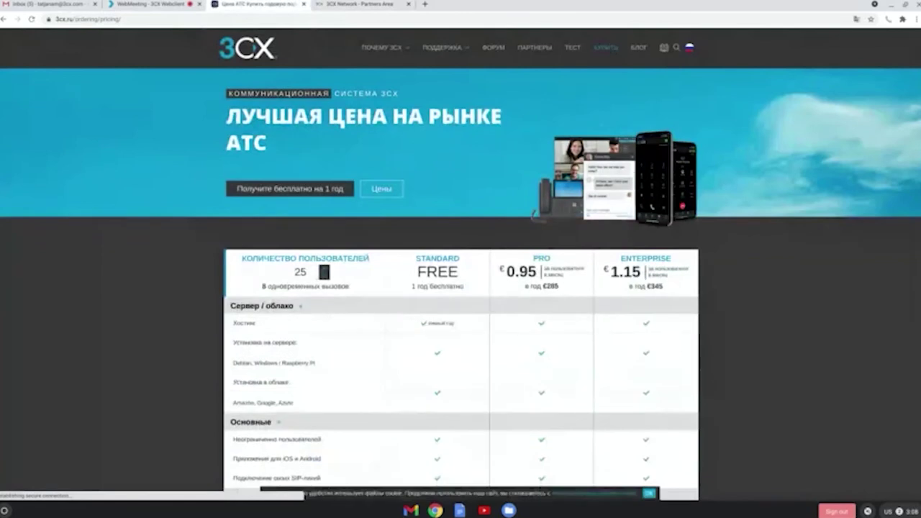
{"action": "scroll", "coordinate": [612, 159], "scroll_direction": "down", "scroll_amount": 6}
{"action": "scroll", "coordinate": [613, 159], "scroll_direction": "down", "scroll_amount": 5}
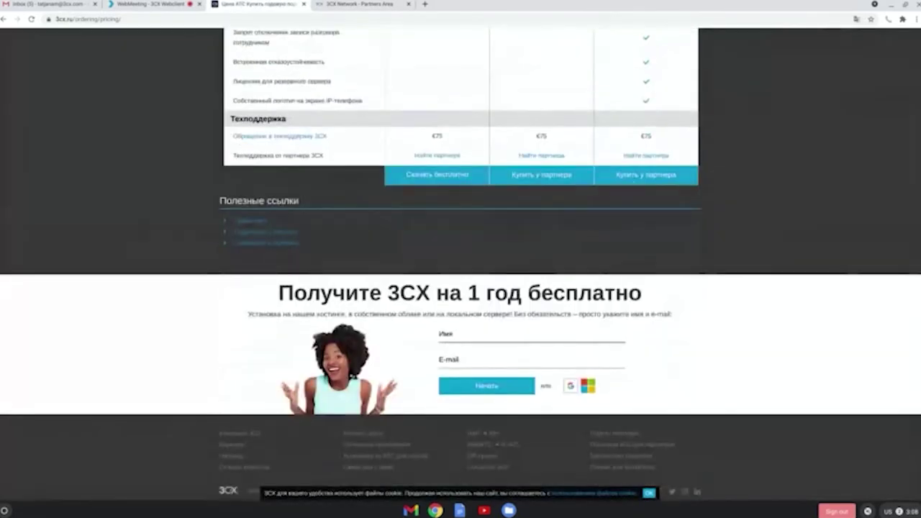
- Open 'Купить у партнера' and browse the Titanium, Platinum, Gold and Silver partner lists
{"action": "left_click", "coordinate": [633, 178]}
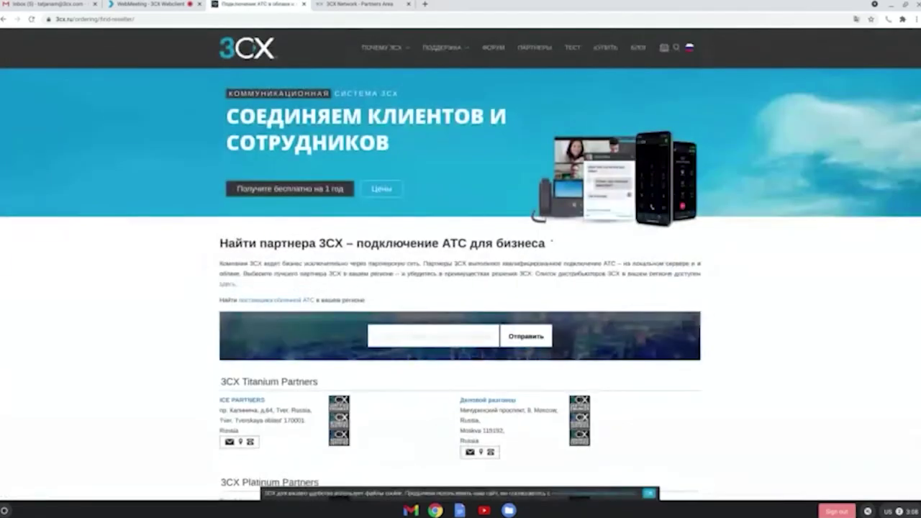
{"action": "scroll", "coordinate": [461, 288], "scroll_direction": "down", "scroll_amount": 4}
{"action": "scroll", "coordinate": [554, 236], "scroll_direction": "down", "scroll_amount": 5}
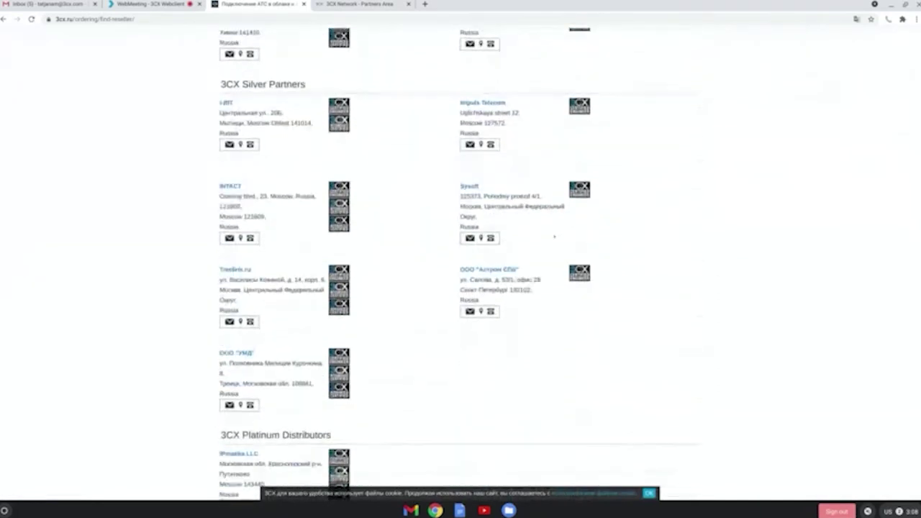
{"action": "scroll", "coordinate": [554, 236], "scroll_direction": "down", "scroll_amount": 2}
{"action": "scroll", "coordinate": [554, 236], "scroll_direction": "up", "scroll_amount": 2}
{"action": "scroll", "coordinate": [554, 237], "scroll_direction": "up", "scroll_amount": 1}
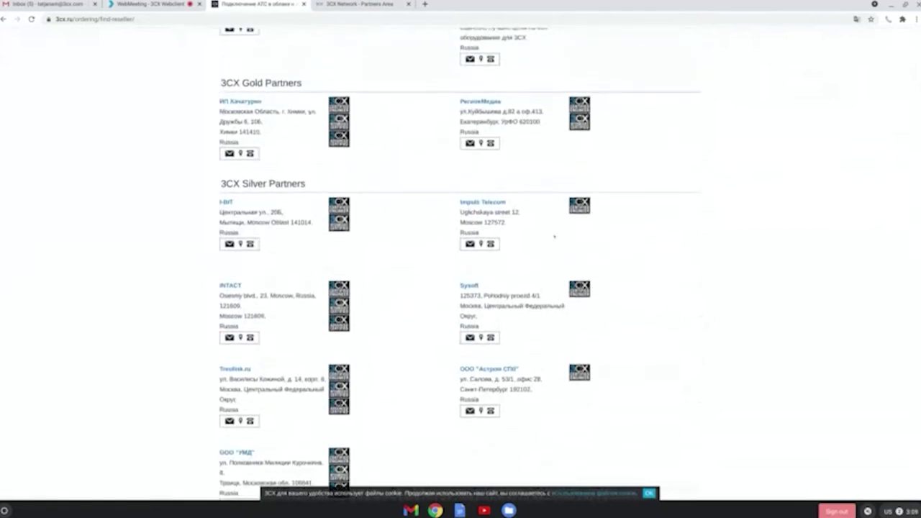
{"action": "scroll", "coordinate": [555, 236], "scroll_direction": "up", "scroll_amount": 3}
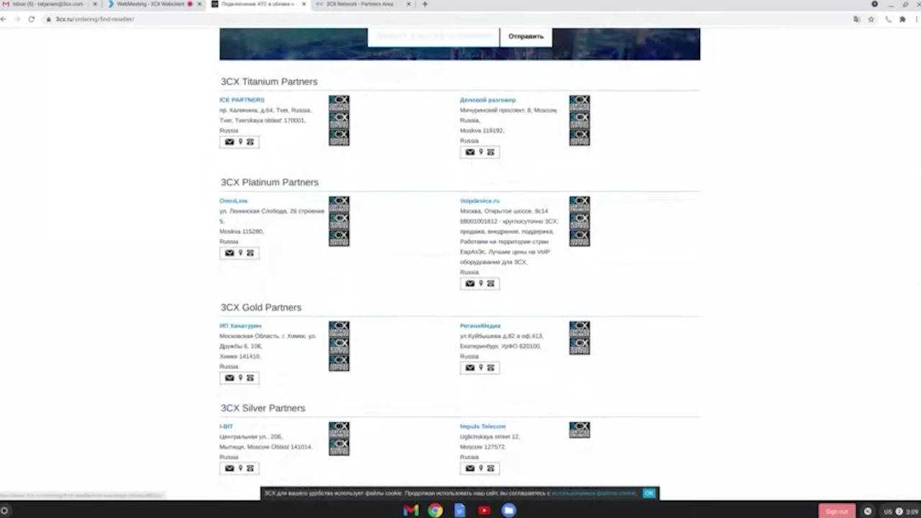
- Open the Деловой разговор partner profile in a new tab, then come back to the portal tab
{"action": "left_click", "coordinate": [486, 100]}
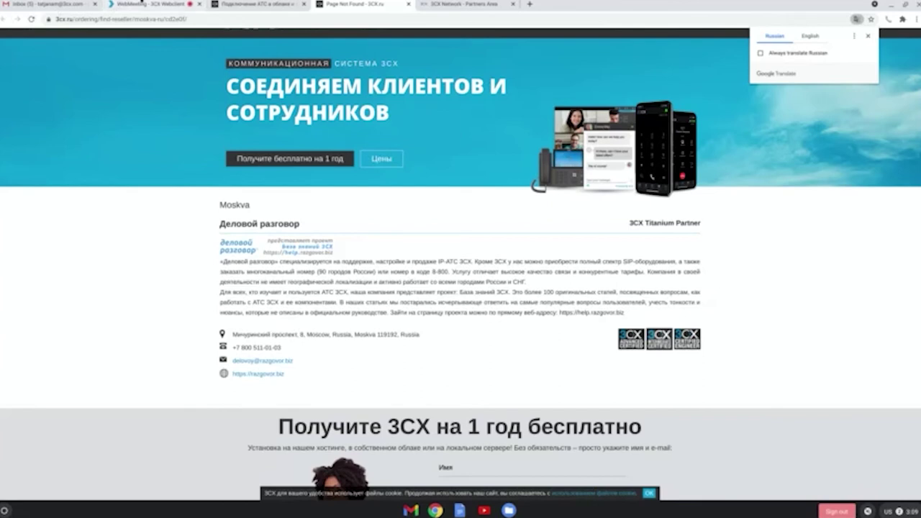
{"action": "left_click", "coordinate": [465, 5]}
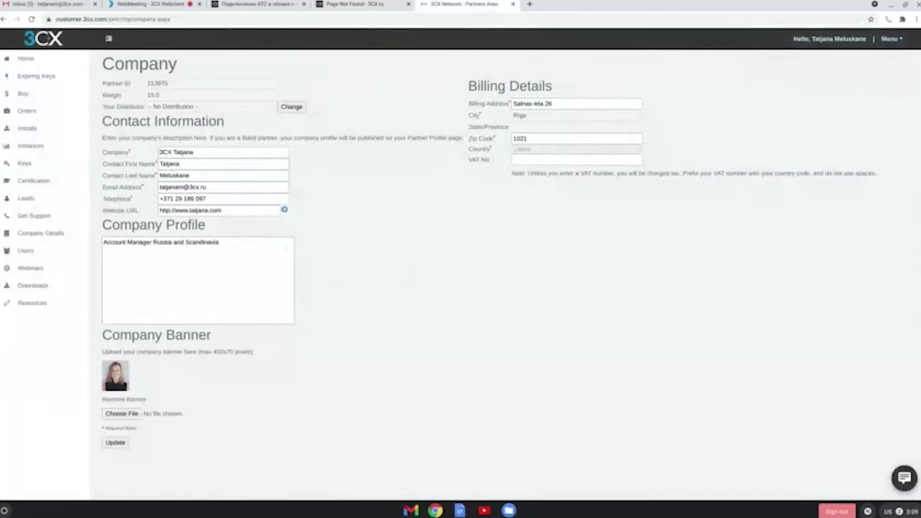
- Add a user by entering their e-mail under Users, then follow the error's 3CX registration link and return
{"action": "left_click", "coordinate": [26, 251]}
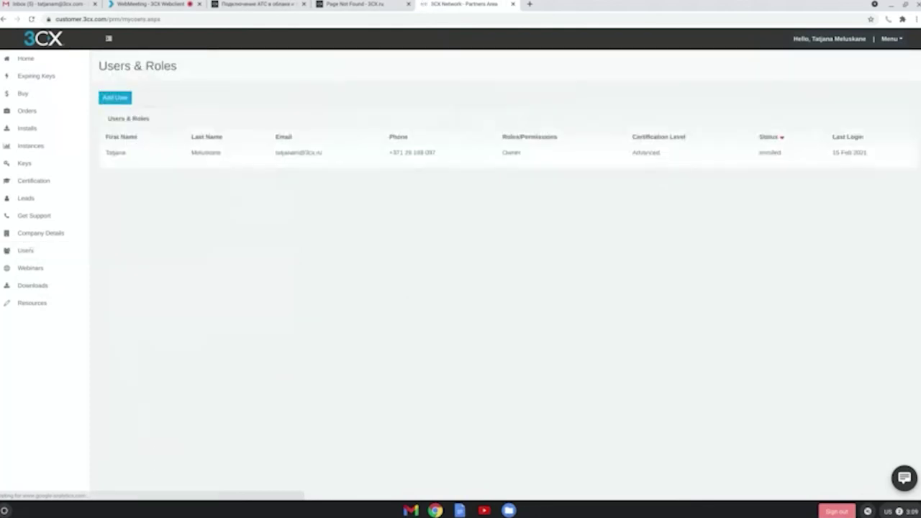
{"action": "left_click", "coordinate": [105, 99]}
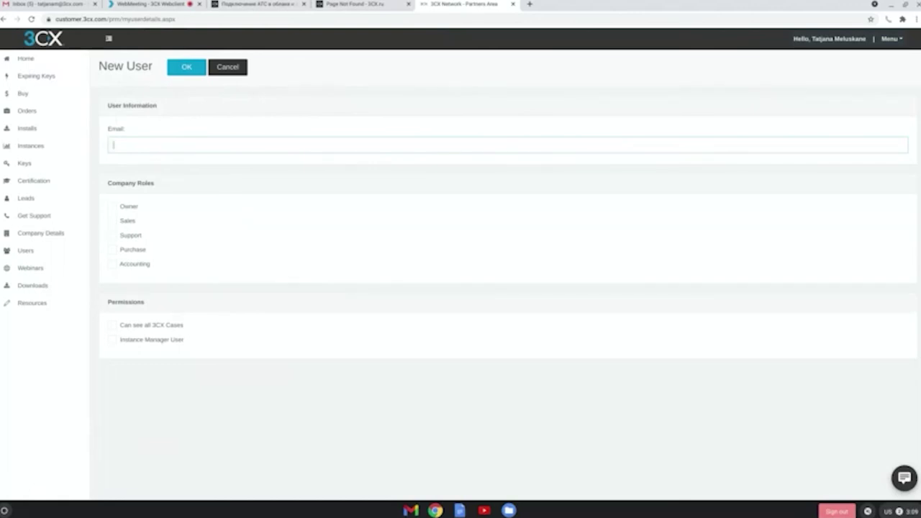
{"action": "left_click", "coordinate": [187, 67]}
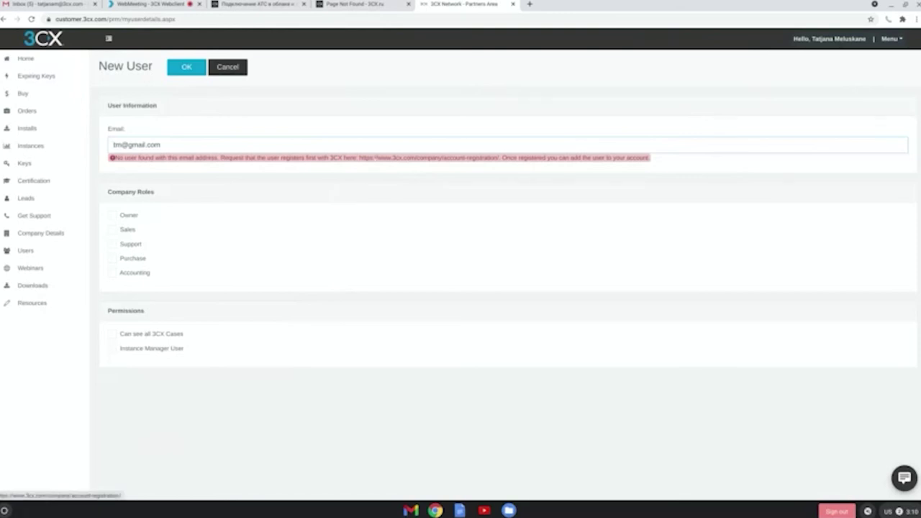
{"action": "left_click", "coordinate": [377, 158]}
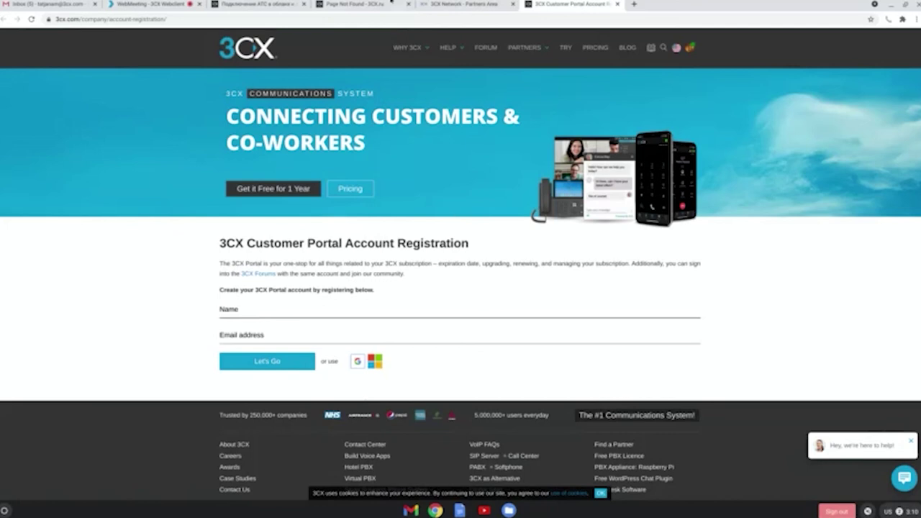
{"action": "left_click", "coordinate": [470, 3]}
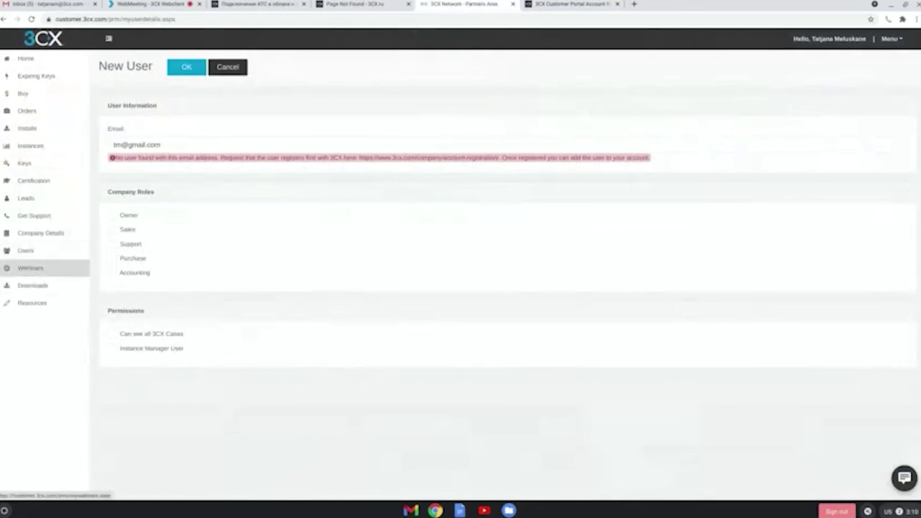
- Check the Webinars schedule, then download and open the Russian Marketing & Sales Kit from Resources
{"action": "left_click", "coordinate": [30, 267]}
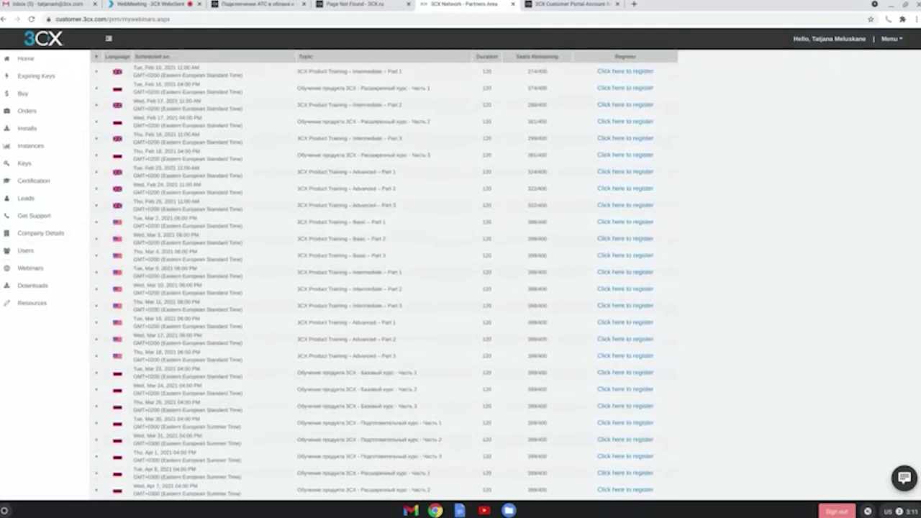
{"action": "left_click", "coordinate": [32, 303]}
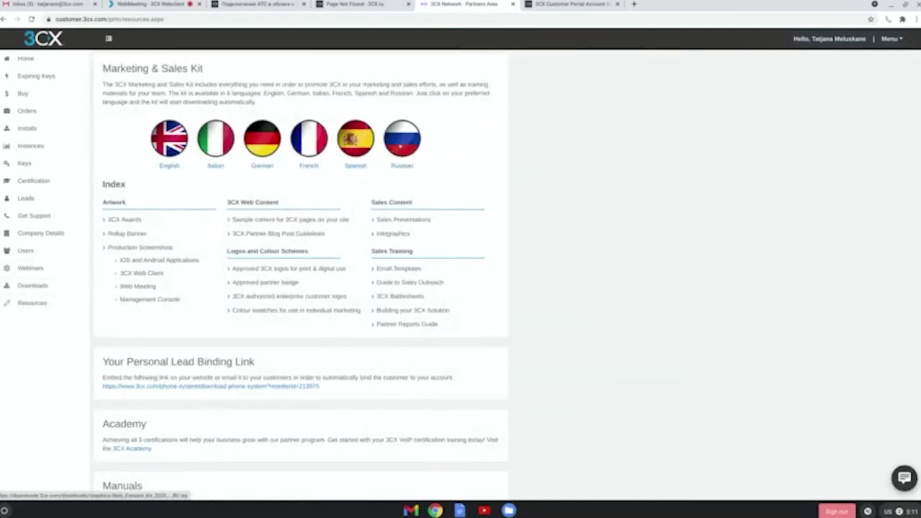
{"action": "left_click", "coordinate": [400, 144]}
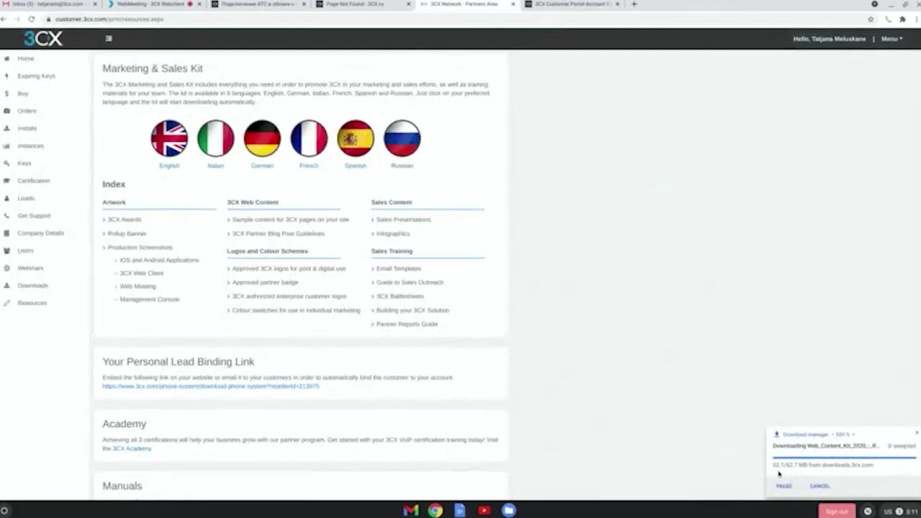
{"action": "left_click", "coordinate": [785, 486]}
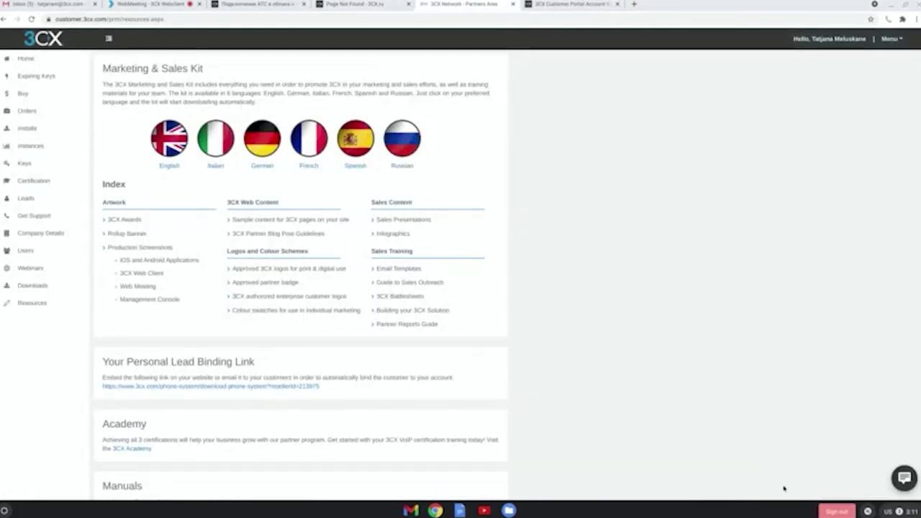
- Browse the archive into RU_2020_Web Content Kit and 5. 3CX Sales_Training, then close Files
{"action": "key", "text": "Return"}
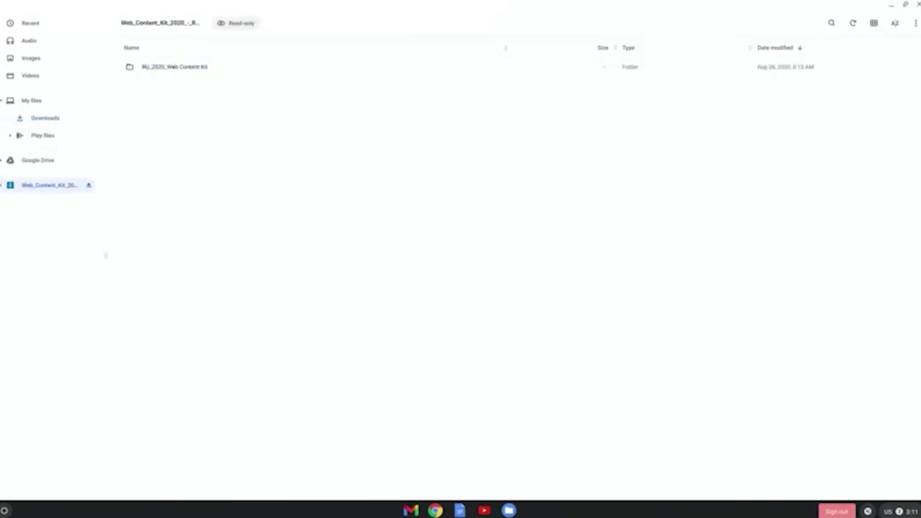
{"action": "key", "text": "Down"}
{"action": "key", "text": "Return"}
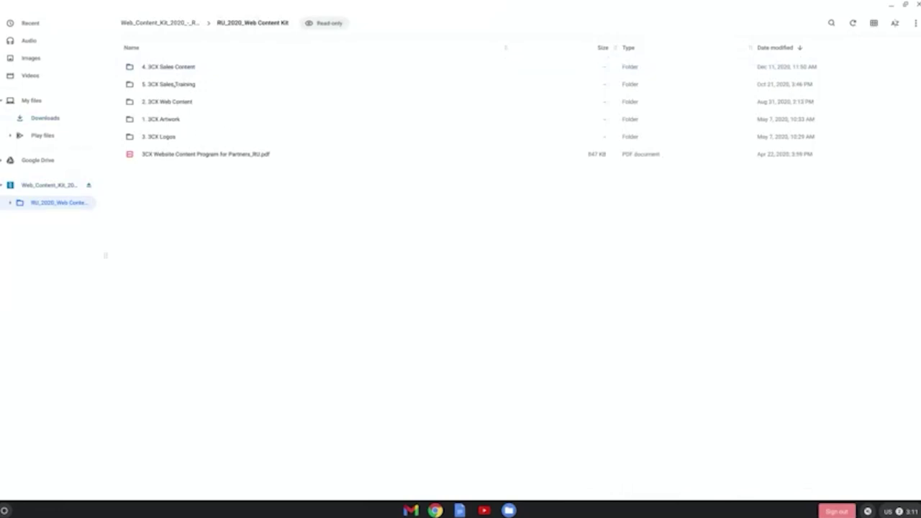
{"action": "key", "text": "Down"}
{"action": "key", "text": "Return"}
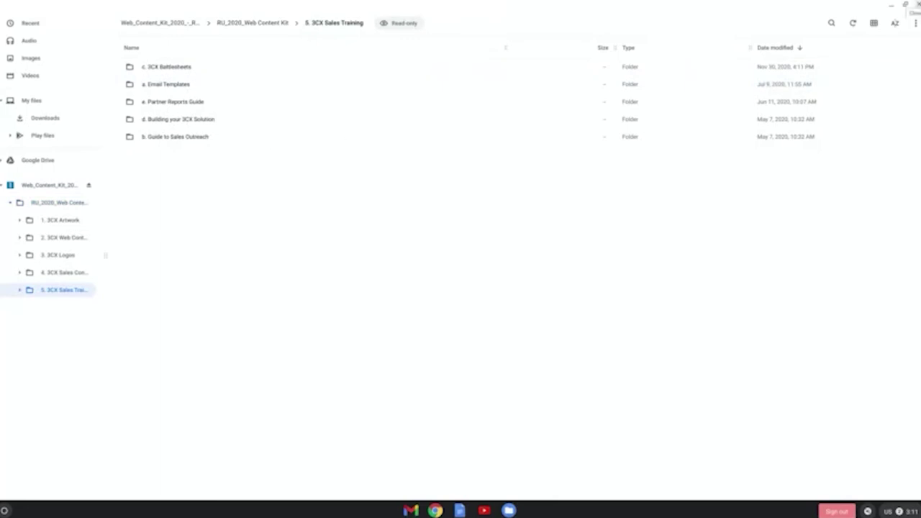
{"action": "left_click", "coordinate": [917, 6]}
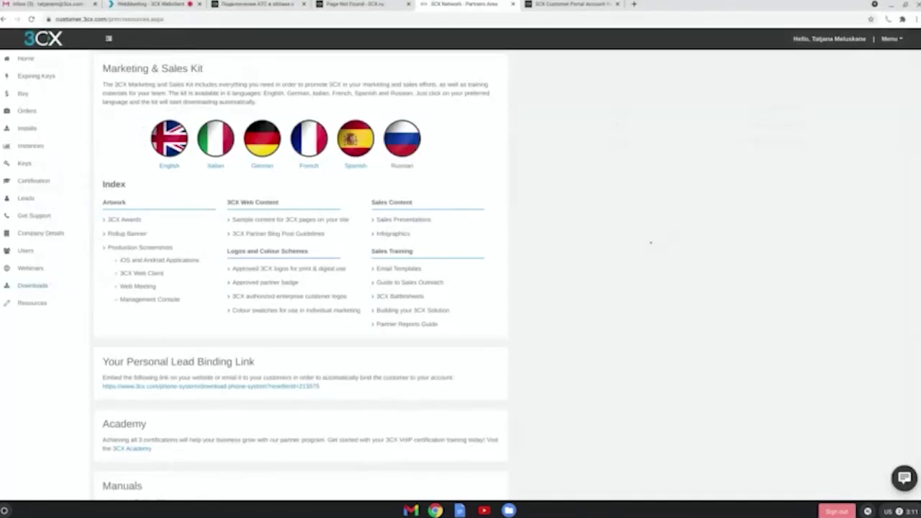